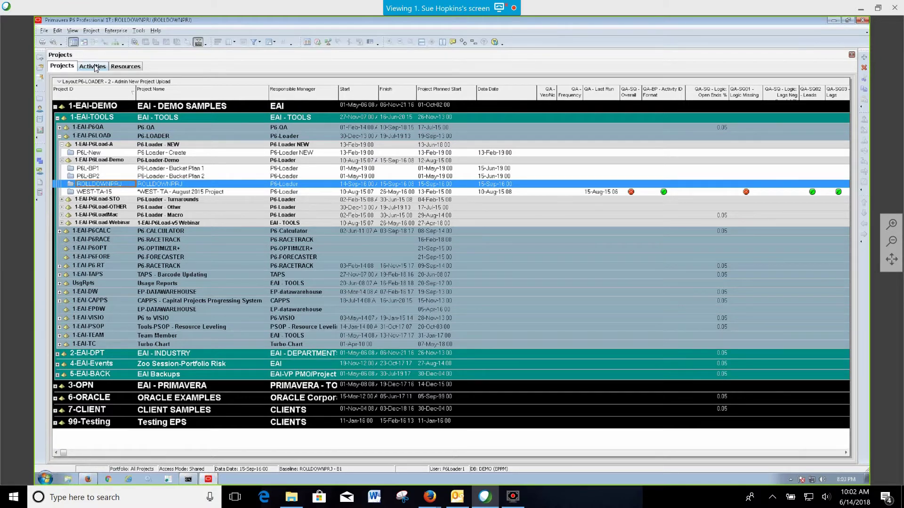
Step: Open the layout "P6-Loader - 3 - Activity Codes Loaded" for the activities of the ROLLDOWNPRJ project
left_click(96, 67)
scroll(308, 179, "down", 1)
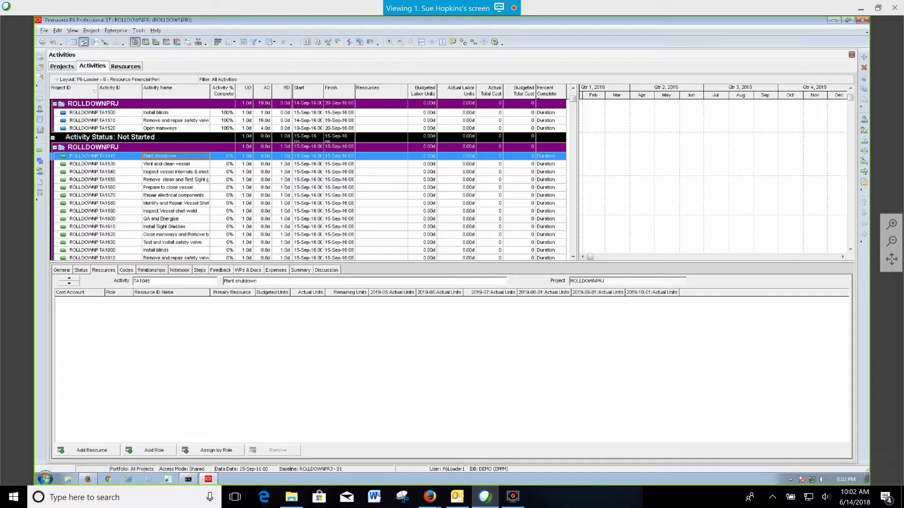
left_click(83, 79)
mouse_move(87, 91)
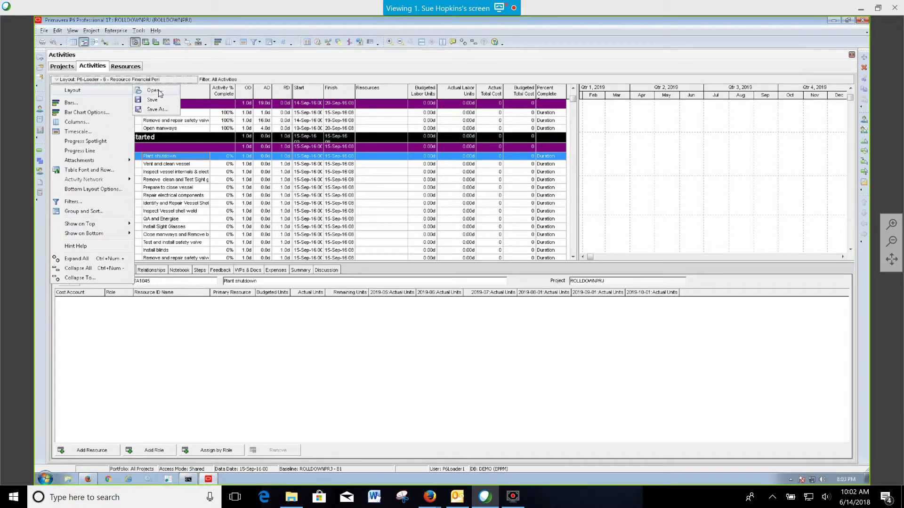
left_click(160, 93)
left_click(456, 263)
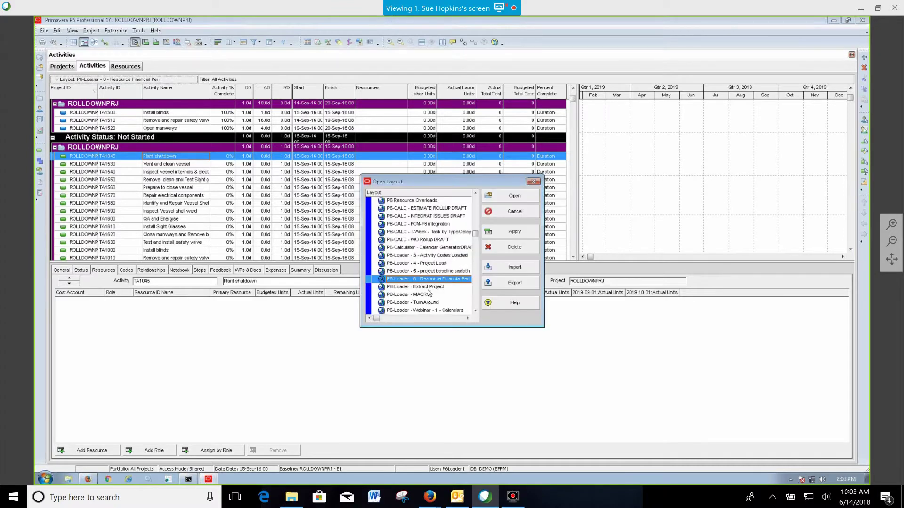
left_click(425, 256)
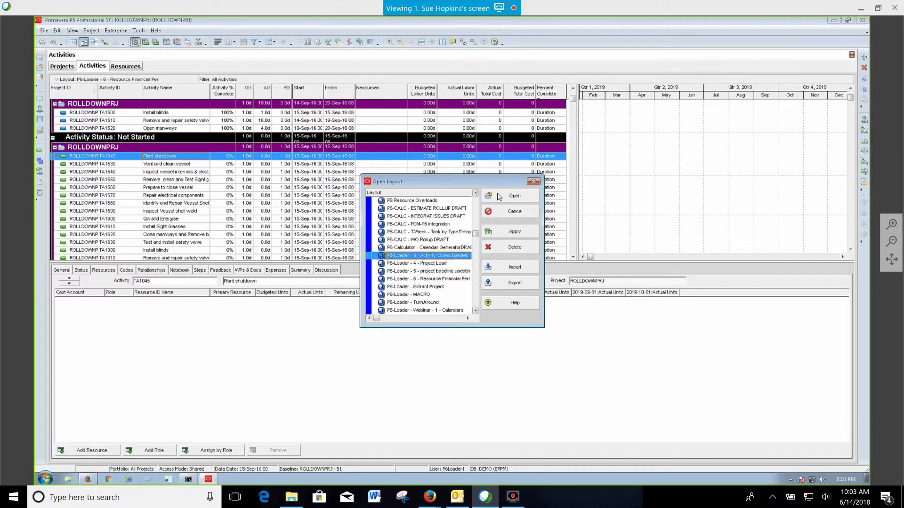
left_click(499, 197)
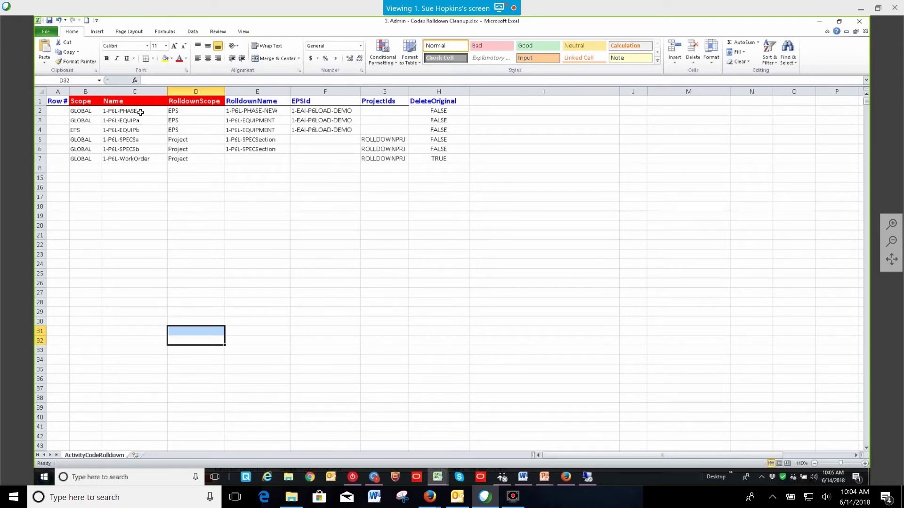
Step: Examine the scope, name, rolldown scope and rolldown name entries for the phase, equipment and spec codes in the Excel rolldown sheet
left_click(84, 111)
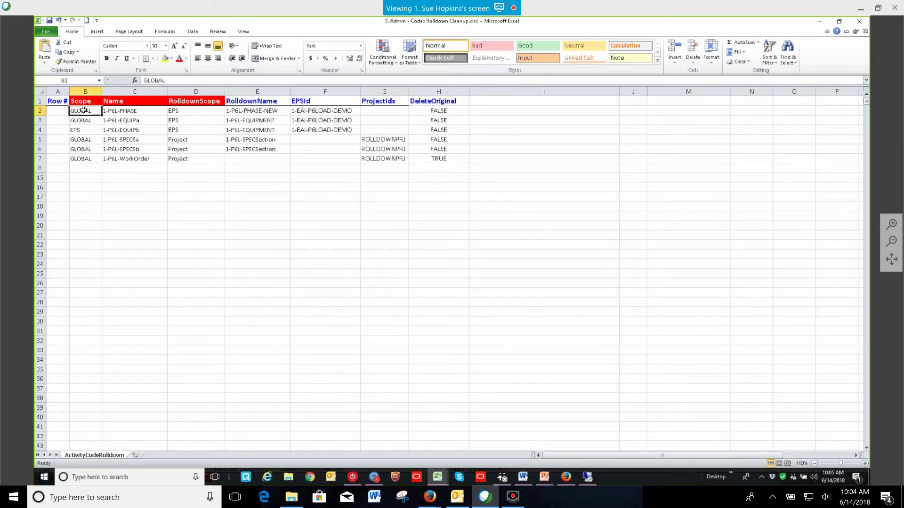
left_click(111, 112)
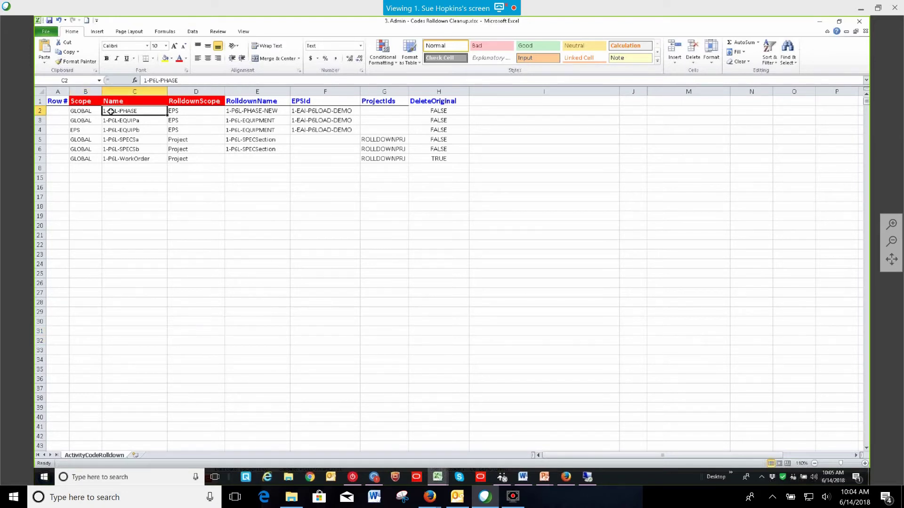
left_click(189, 111)
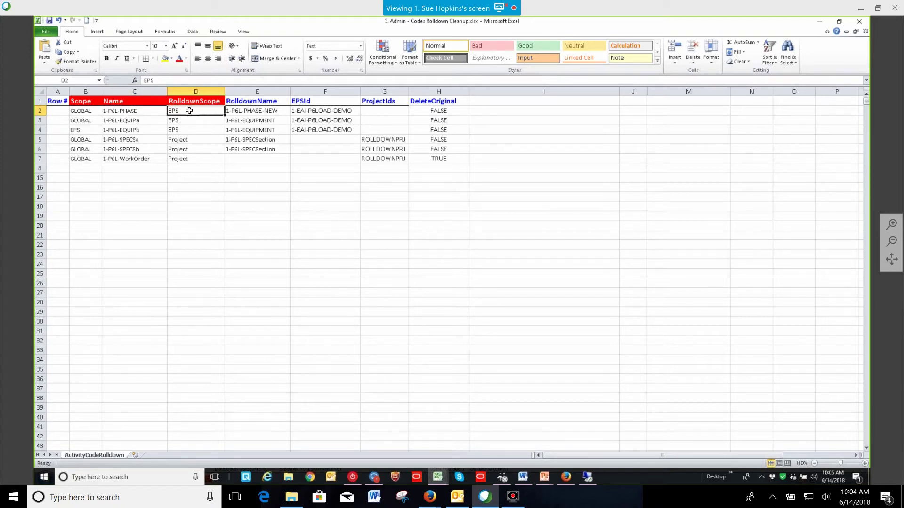
left_click(131, 122)
left_click_drag(131, 123, 134, 132)
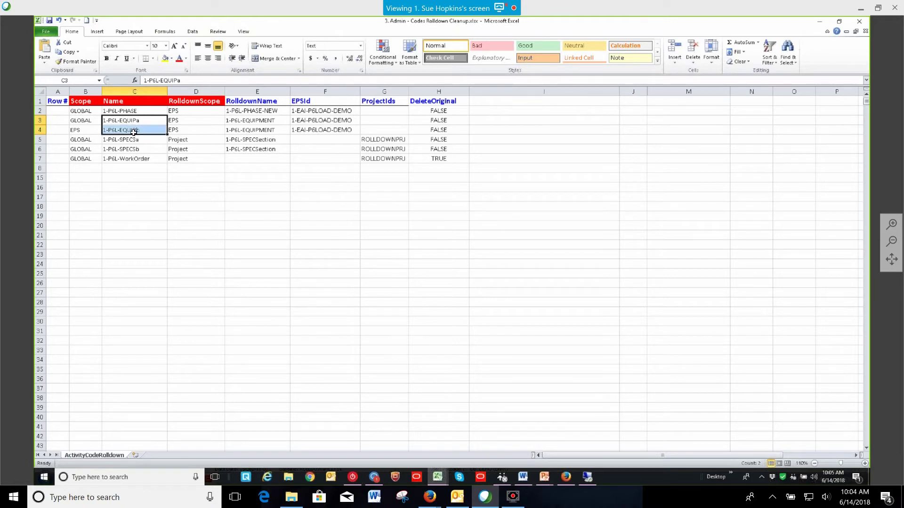
left_click_drag(257, 123, 258, 127)
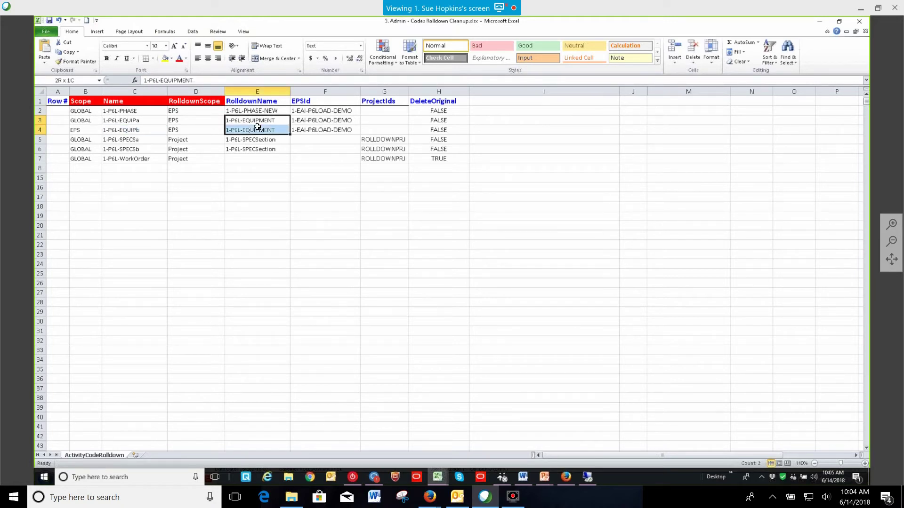
left_click_drag(203, 123, 203, 135)
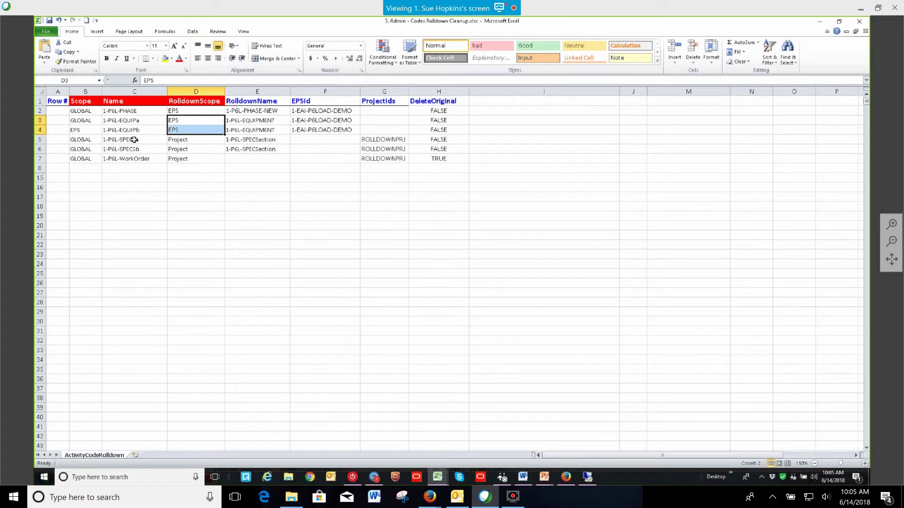
left_click_drag(134, 140, 134, 148)
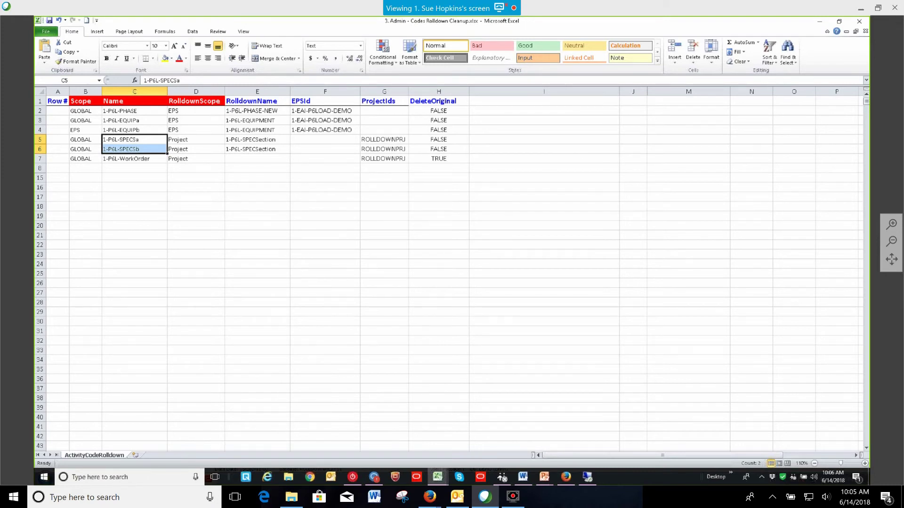
Step: Switch to P6-Loader Cloud in Firefox, log out of the current session and log in to the 1-demo database with the saved p6Loader1 login
key("alt+Tab")
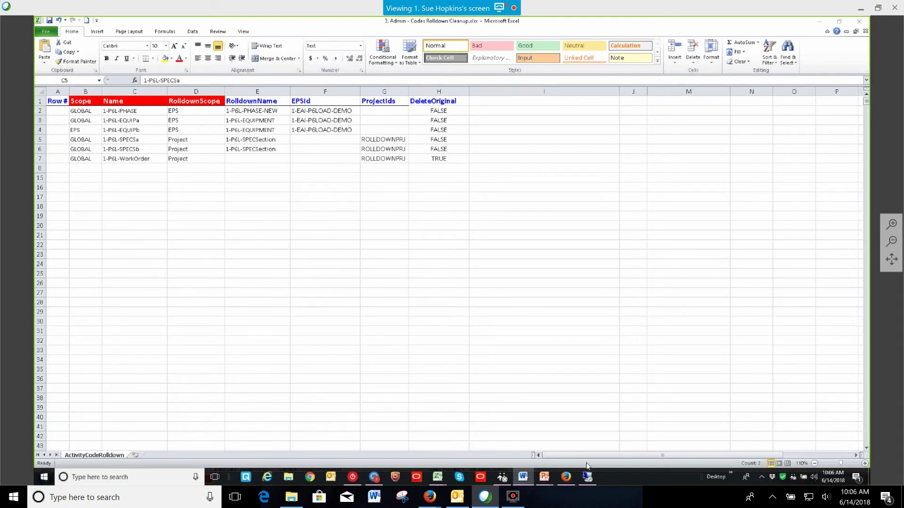
left_click(566, 478)
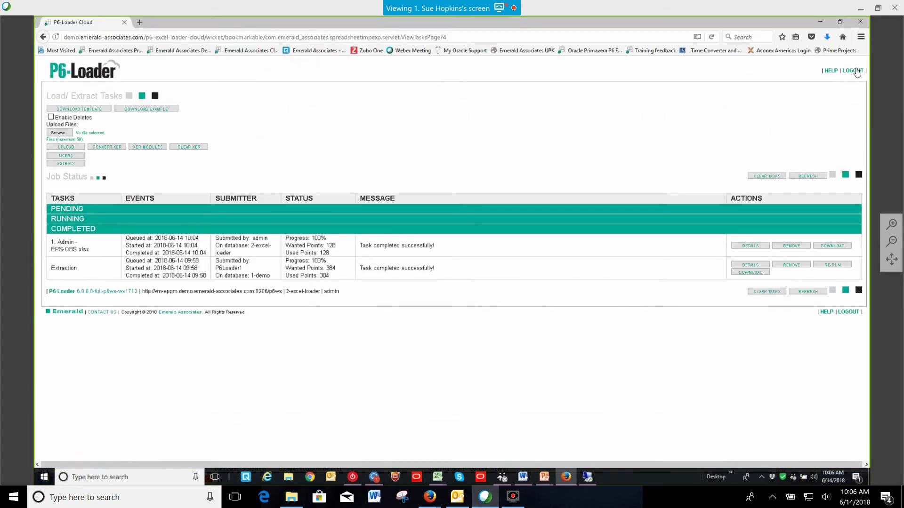
left_click(856, 71)
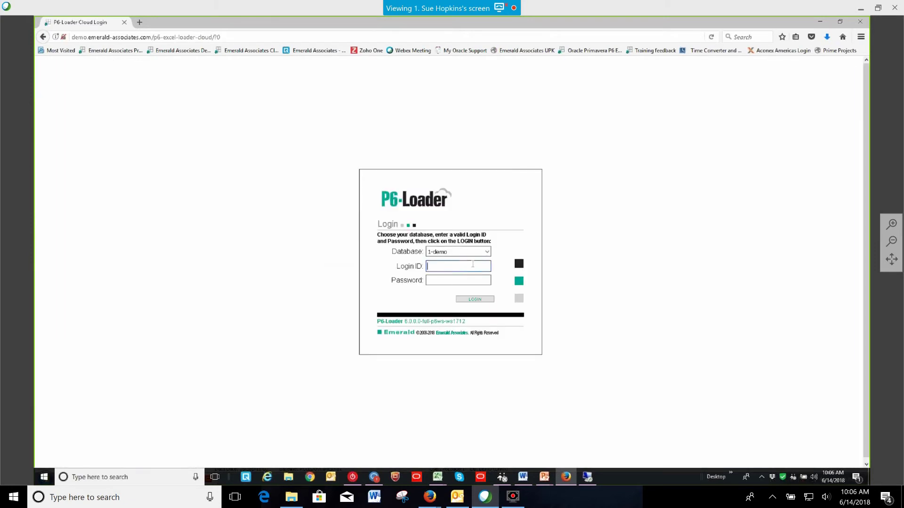
left_click(473, 264)
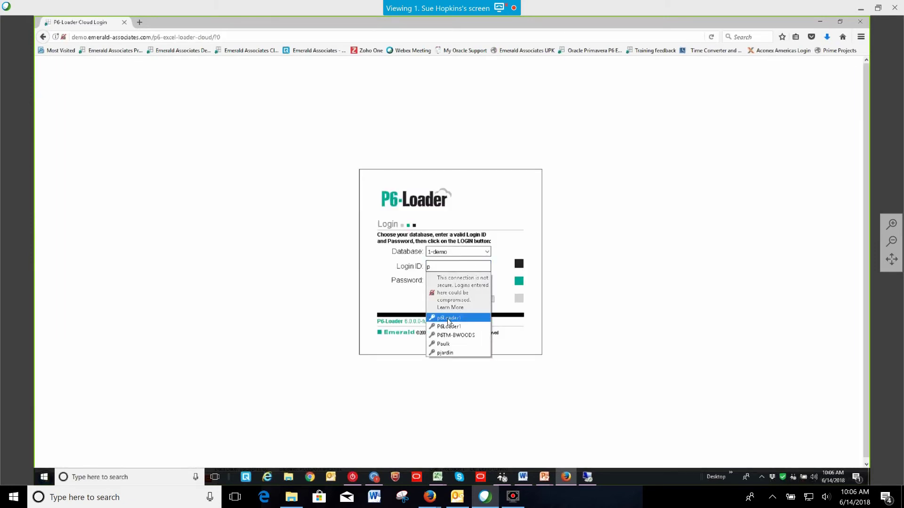
left_click(450, 320)
left_click(476, 300)
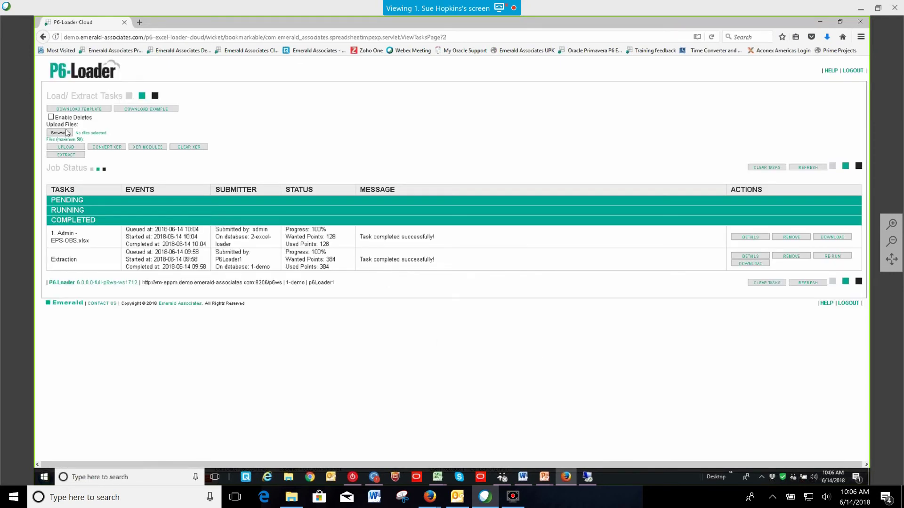
Step: Upload the file "3. Admin - Codes Rolldown Cleanup.xlsx" as a load task
left_click(151, 147)
left_click(175, 85)
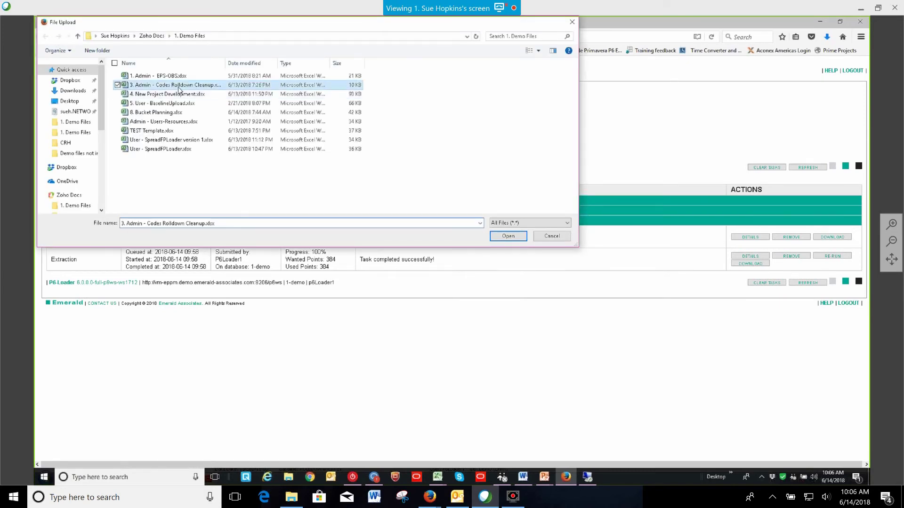
key("Return")
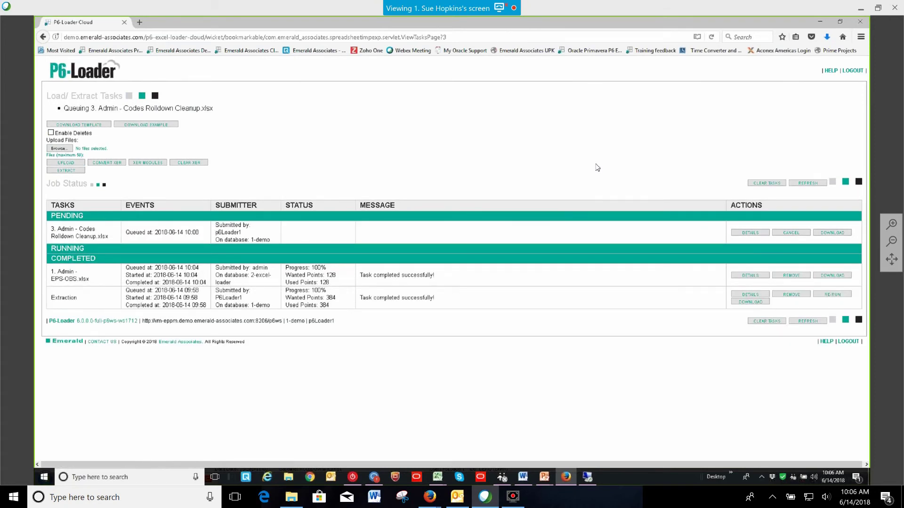
Step: Refresh the job status list until the codes rolldown task completes
left_click(816, 184)
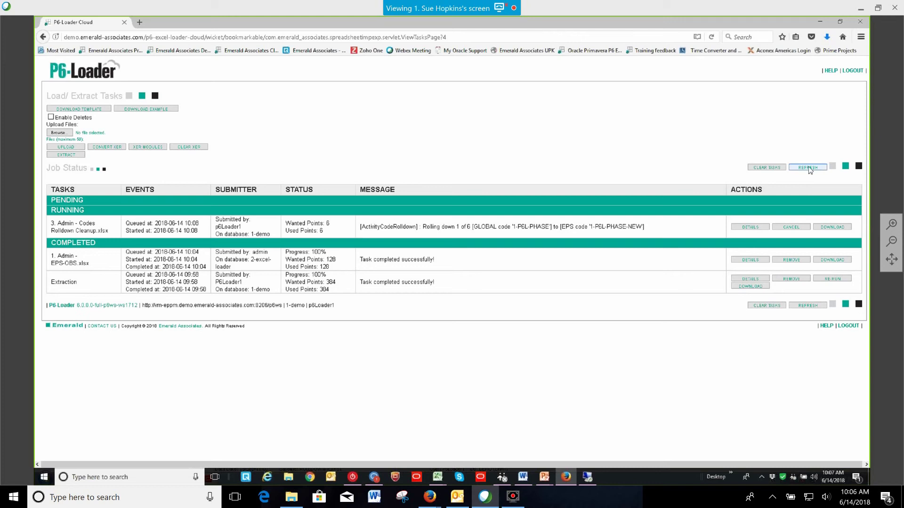
left_click(808, 169)
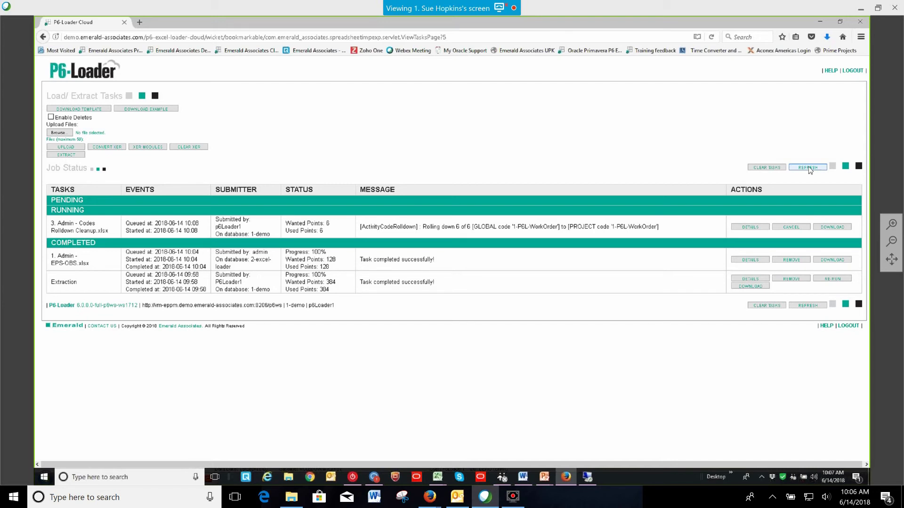
left_click(809, 168)
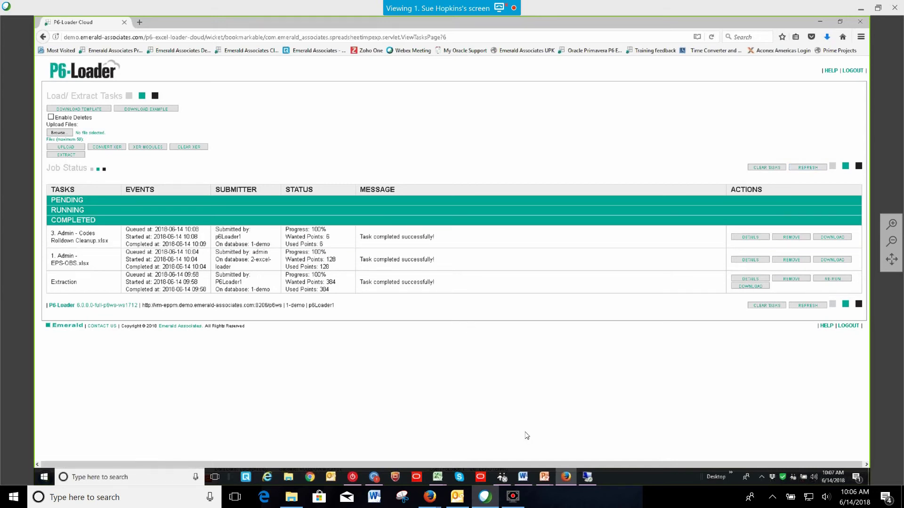
Step: Switch to Primavera P6 and add the project activity codes 1-P6L-SPECSection and 1-P6L-WorkOrder to the activity table's selected columns
left_click(584, 475)
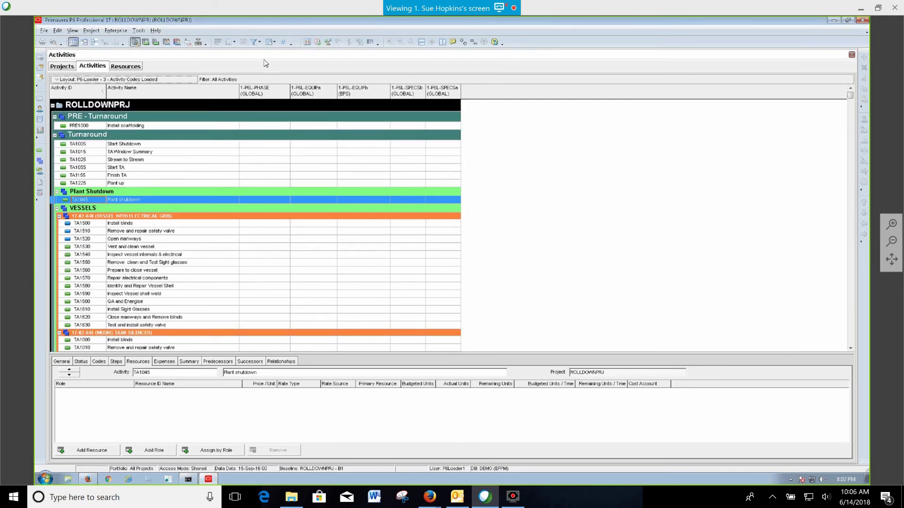
left_click(230, 42)
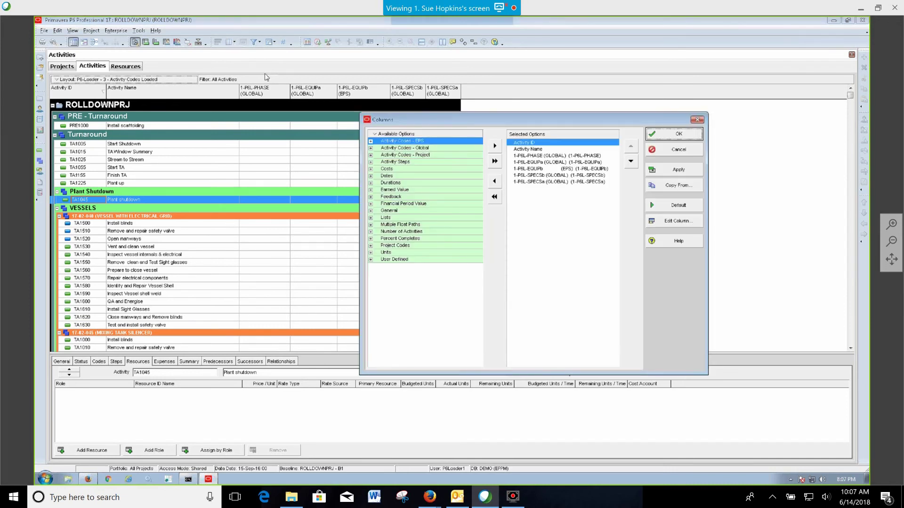
left_click(370, 155)
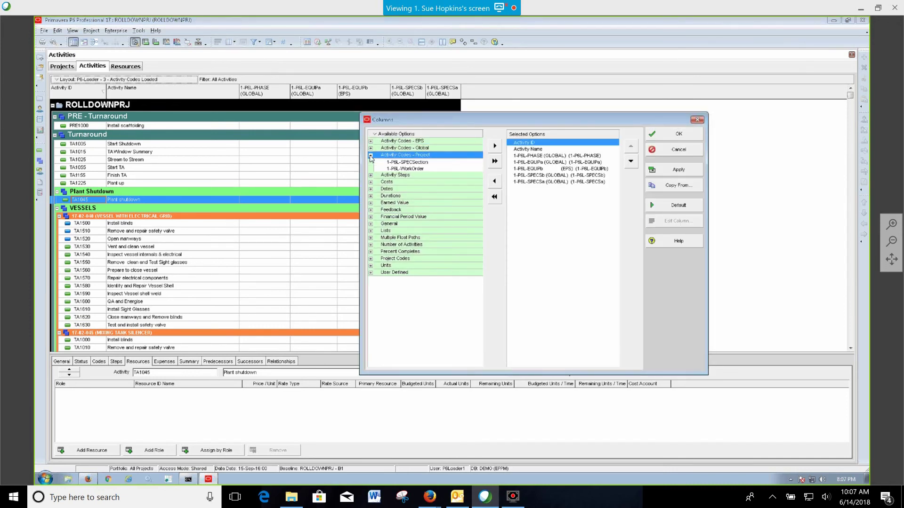
left_click(403, 163)
double_click(406, 163)
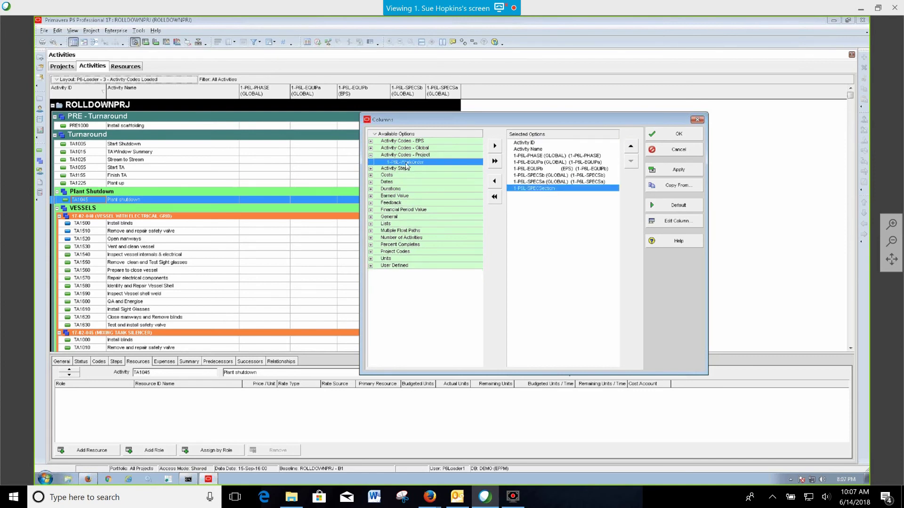
left_click_drag(406, 167, 564, 216)
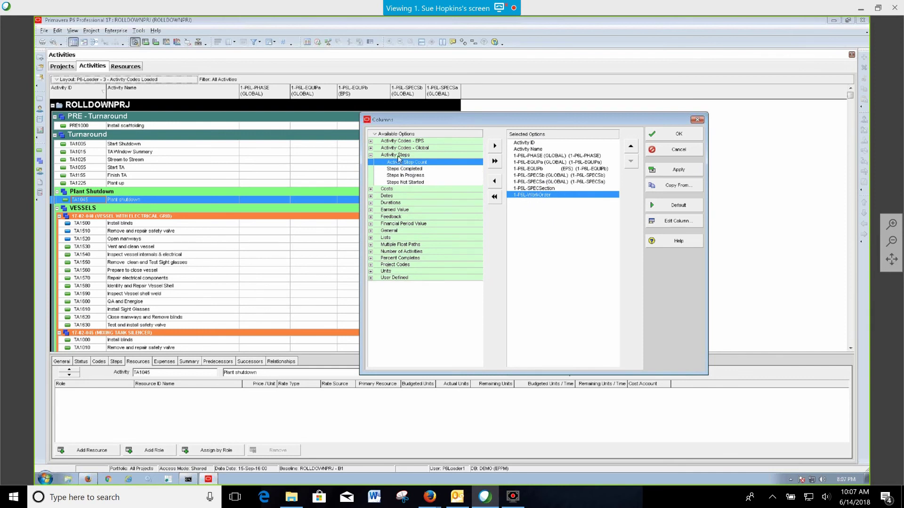
Step: Add the EPS code columns 1-P6L-EQUIPMENT below 1-P6L-EQUIPb and 1-P6L-PHASE-NEW below 1-P6L-PHASE, and accept the column selection
left_click(370, 142)
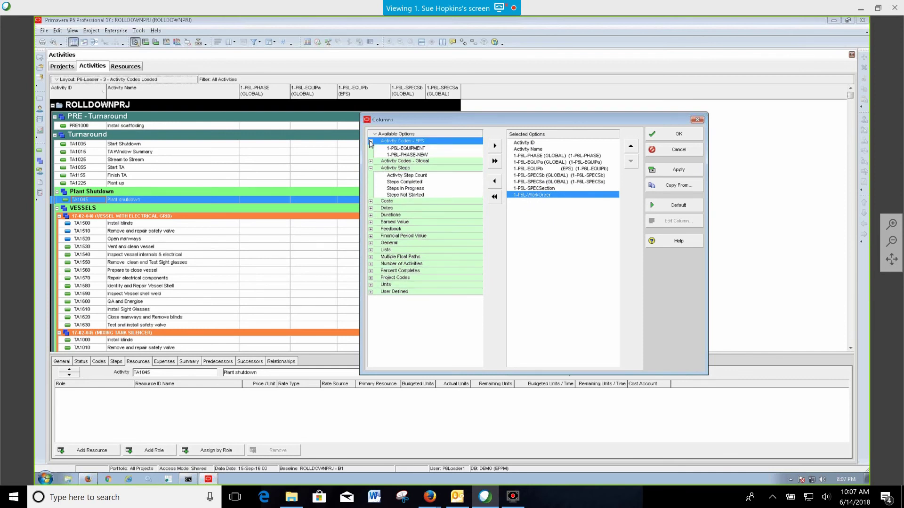
left_click_drag(541, 175, 543, 183)
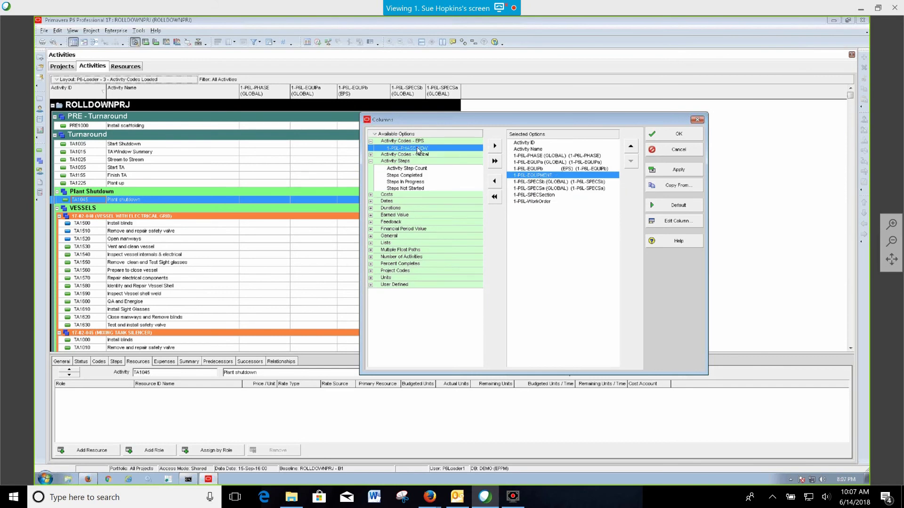
left_click_drag(417, 147, 528, 160)
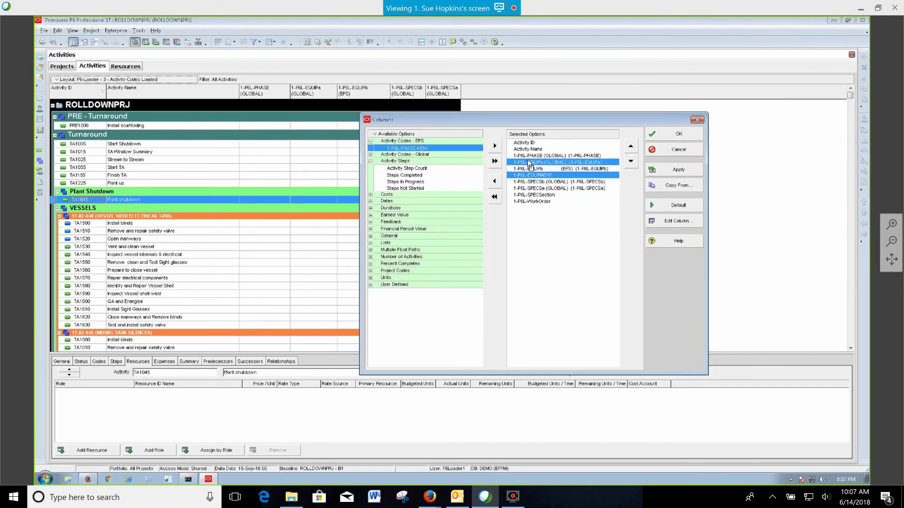
left_click(650, 139)
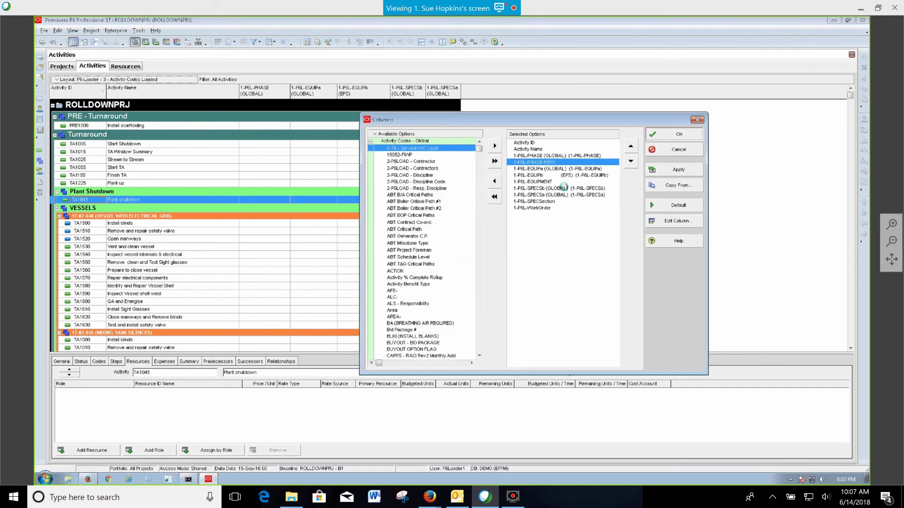